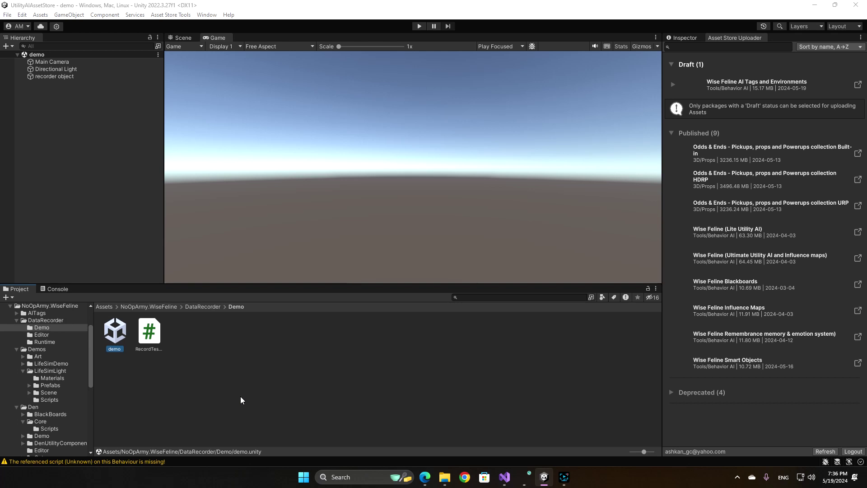
Open the NoOpArmy Data Recorder window
left_click(64, 104)
key("alt+w")
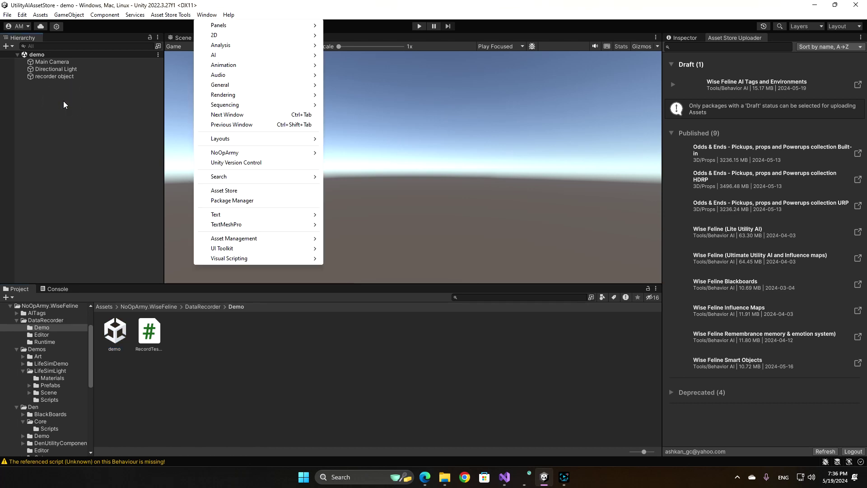
key("n")
key("n")
key("Right")
key("Return")
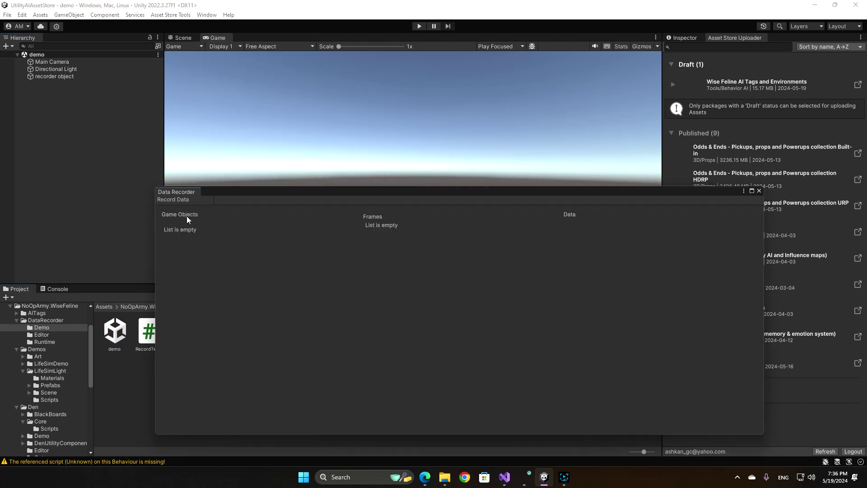
Turn on Record Data in the Data Recorder and run the demo scene in play mode
left_click(194, 204)
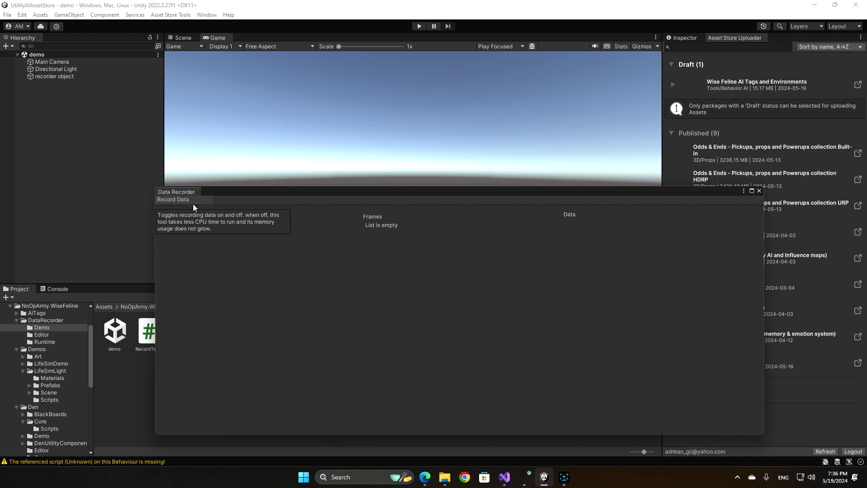
left_click(205, 201)
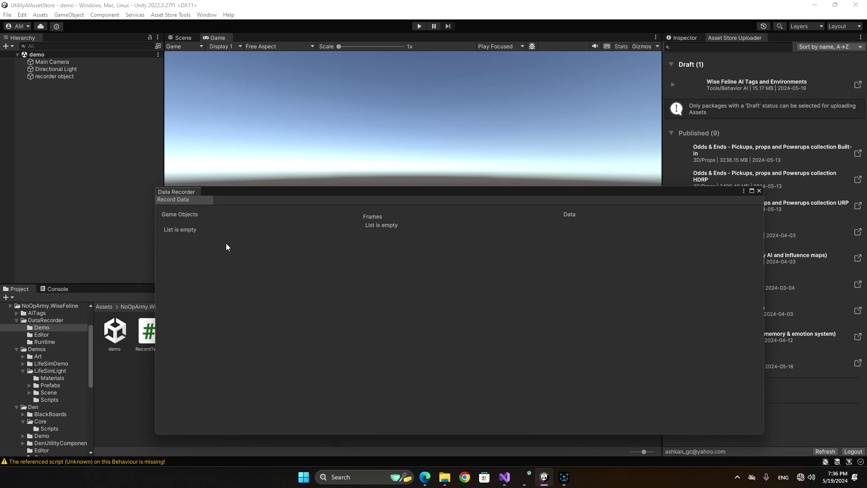
left_click(419, 26)
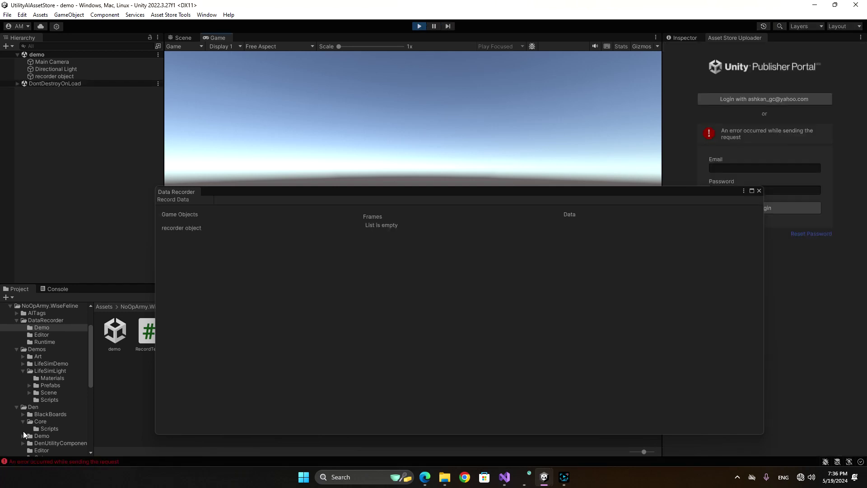
Show the recorded frames of the recorder object and select frames 4056 and 5903
left_click(188, 229)
left_click(304, 244)
left_click(373, 264)
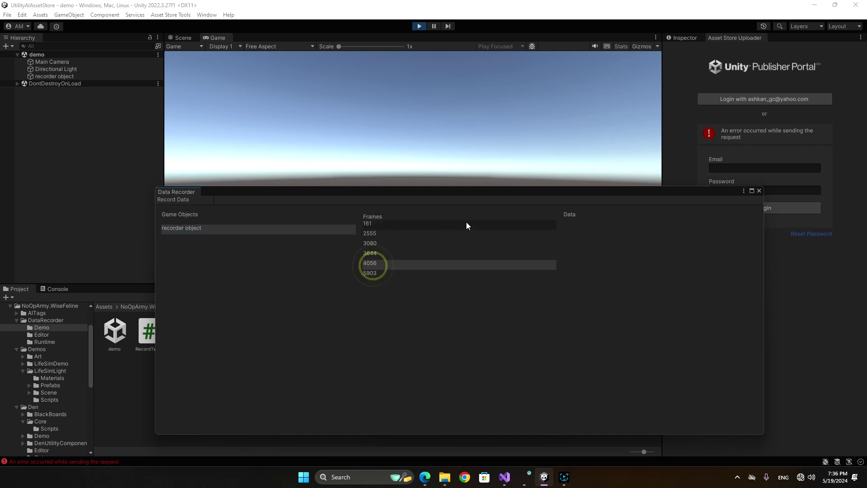
left_click(376, 272)
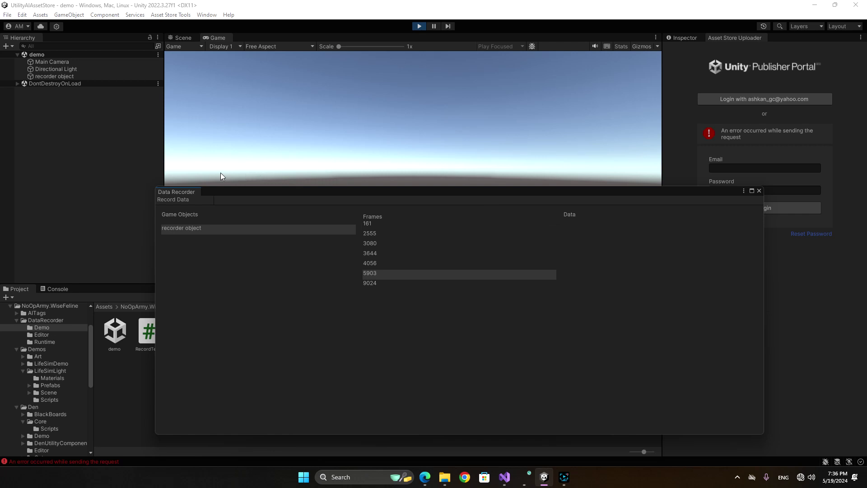
Toggle Record Data on, select frame 17306 and expand its Test data tree down through child child 4
left_click(177, 201)
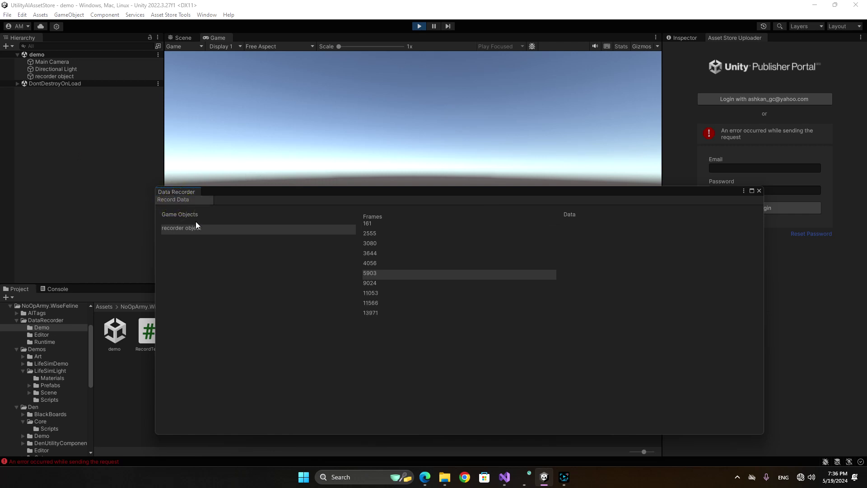
left_click(374, 355)
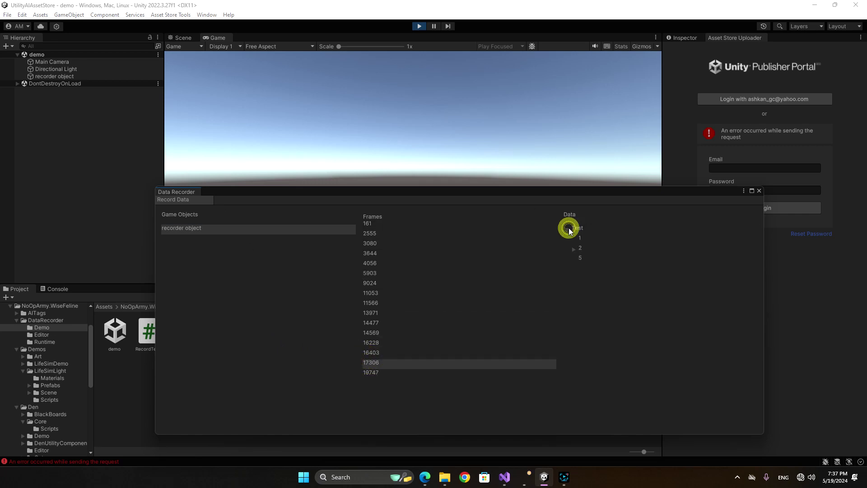
left_click(574, 248)
left_click(580, 259)
left_click(587, 269)
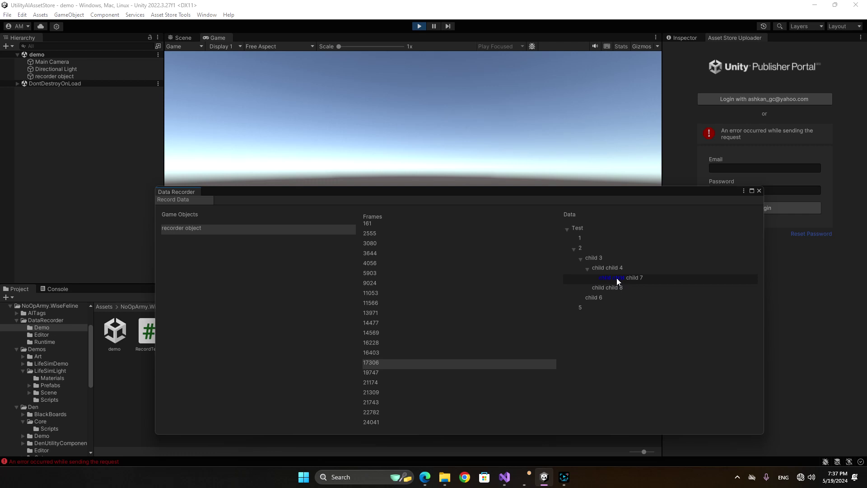
Open the Record Tester script of the recorder object for editing in Visual Studio
left_click(269, 339)
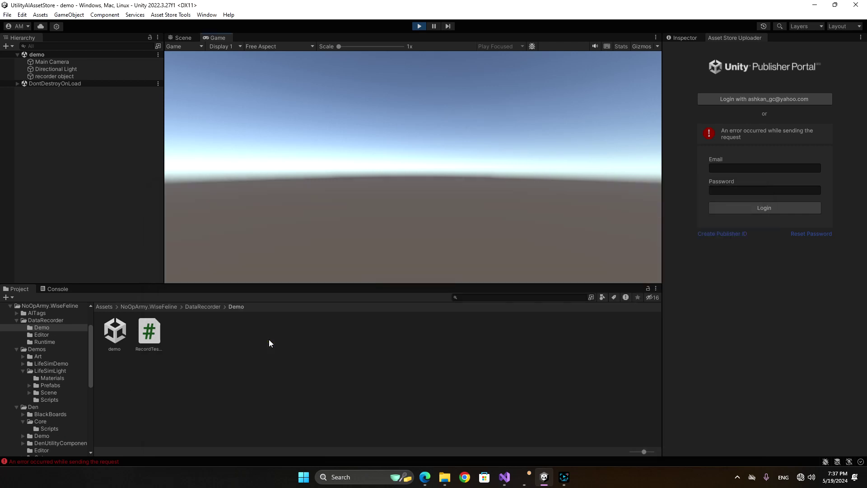
left_click(51, 79)
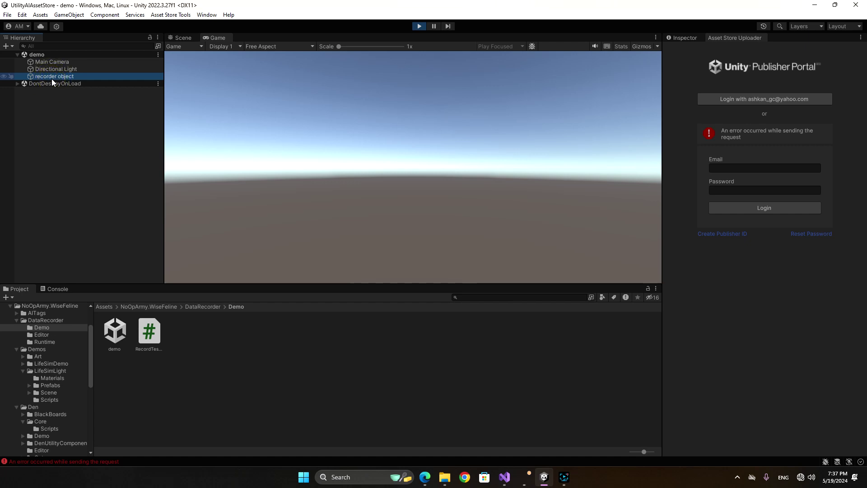
left_click(673, 38)
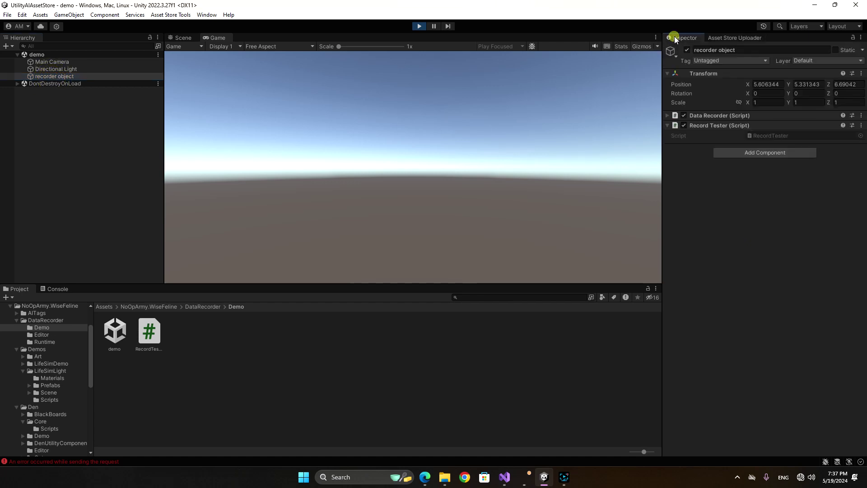
right_click(706, 126)
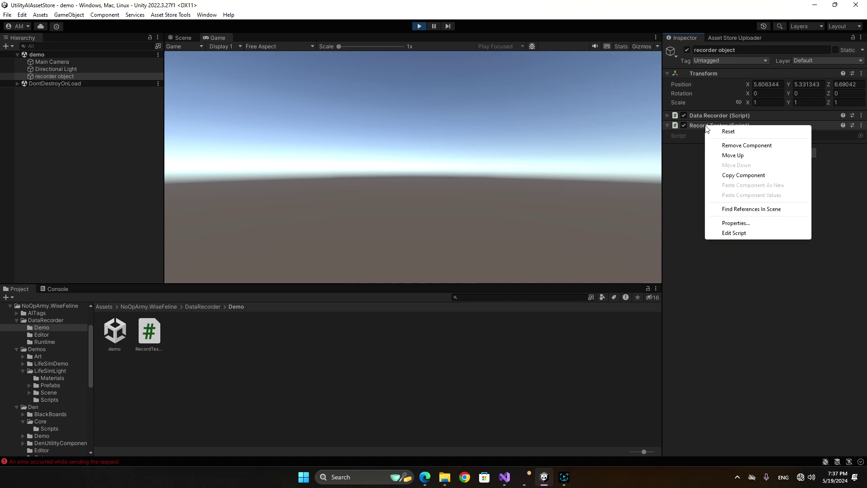
left_click(731, 233)
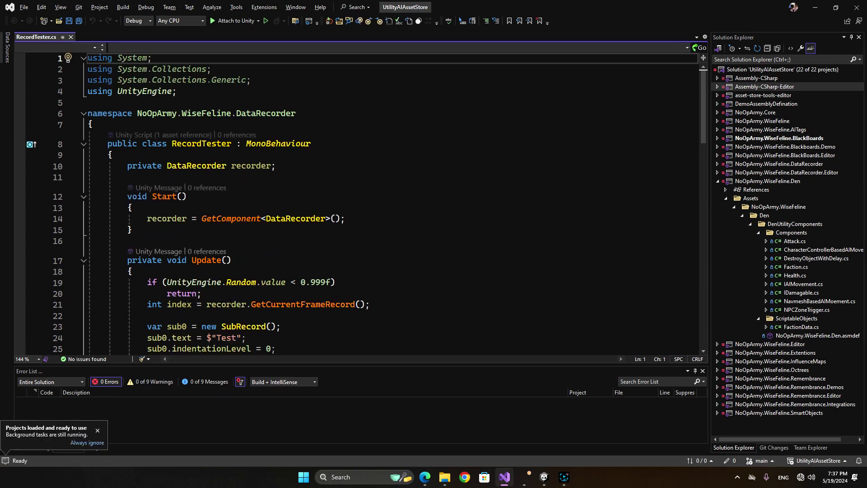
Examine how the Update method of RecordTester.cs gets the current frame record and adds sub records with text and indentation levels
left_click(236, 304)
key("Home")
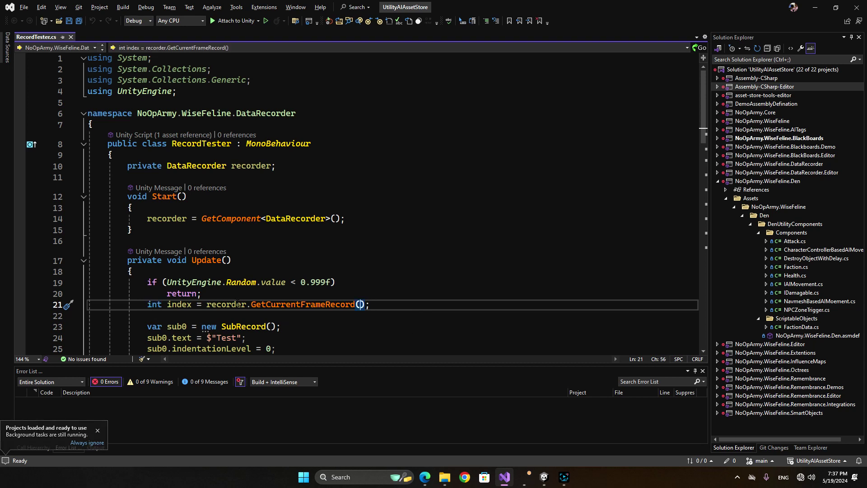
key("Down")
key("Down")
key("Down")
key("Down")
key("Down")
key("Down")
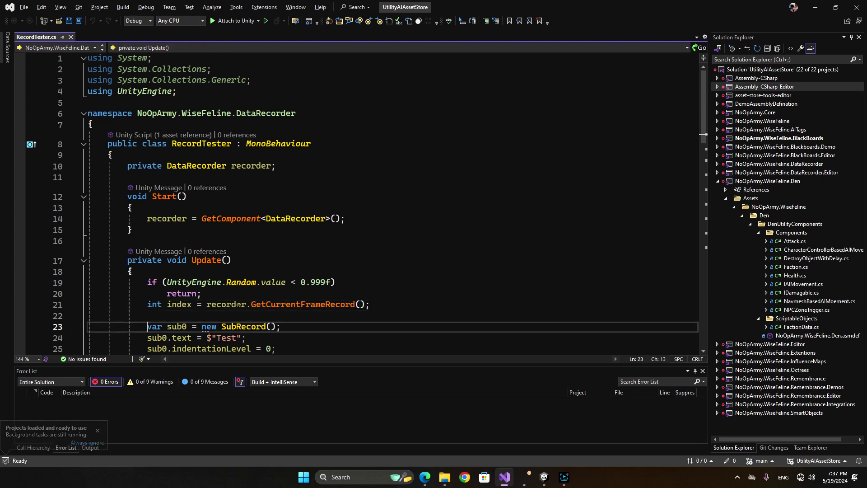
key("Up")
key("shift+End")
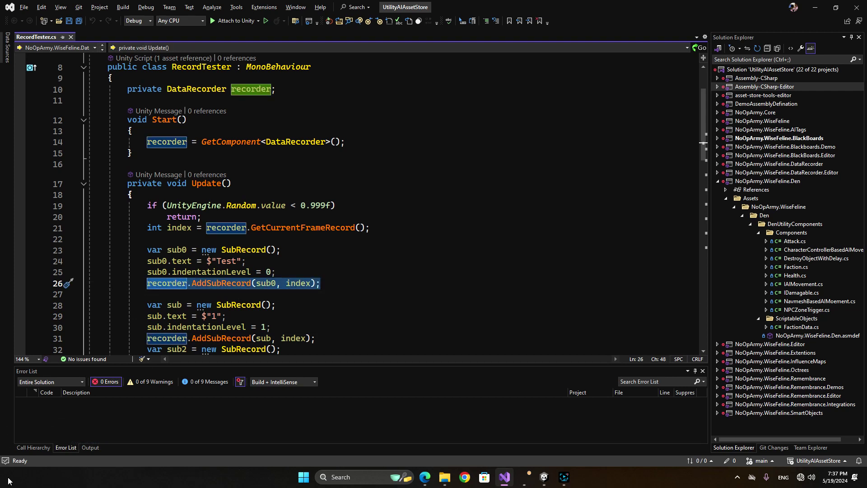
scroll(193, 283, "down", 1)
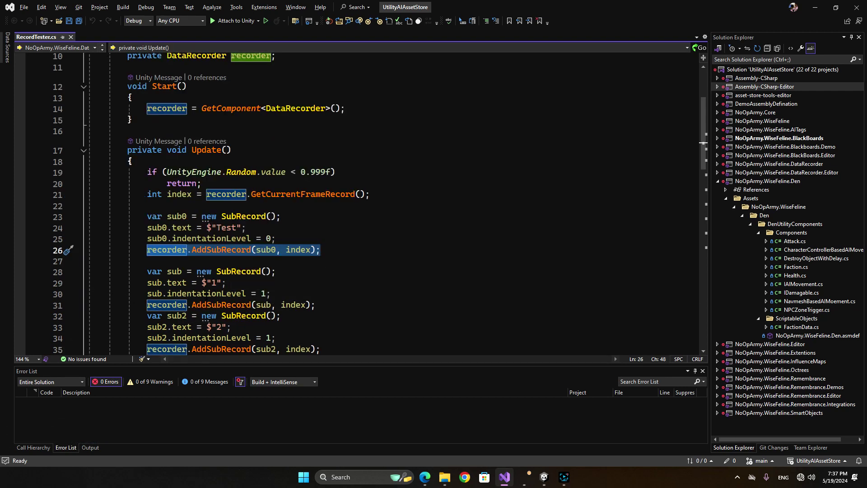
scroll(225, 239, "down", 1)
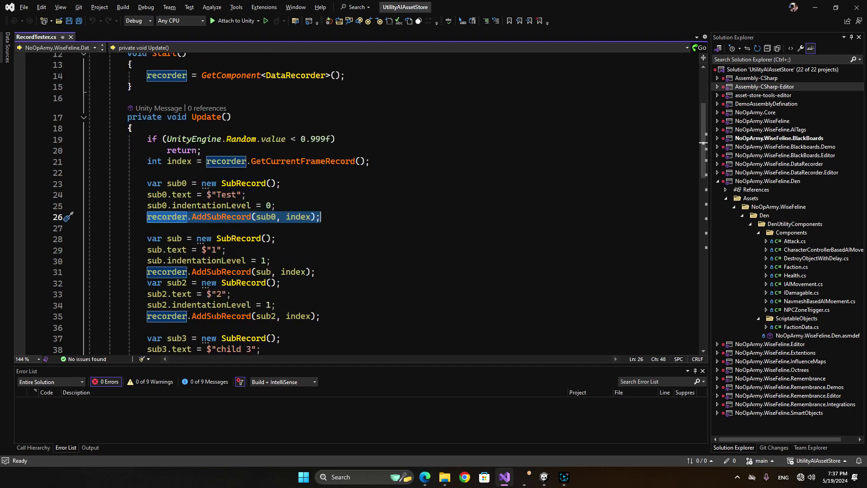
scroll(219, 324, "down", 3)
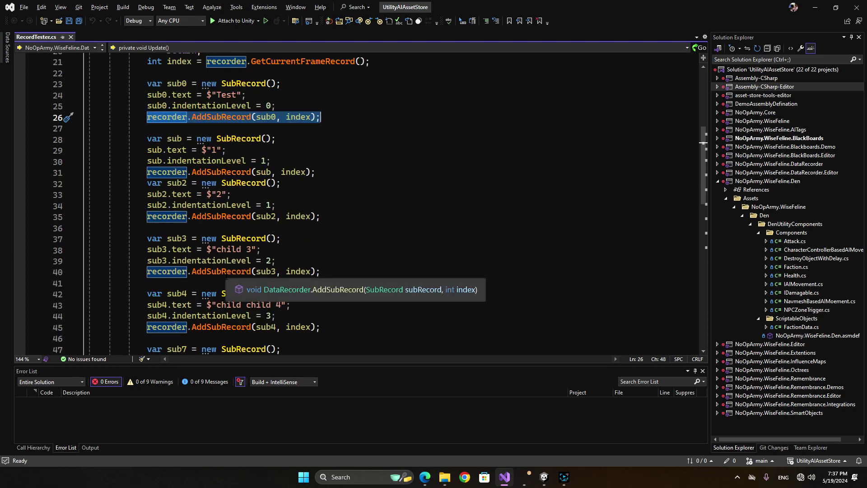
left_click(226, 272)
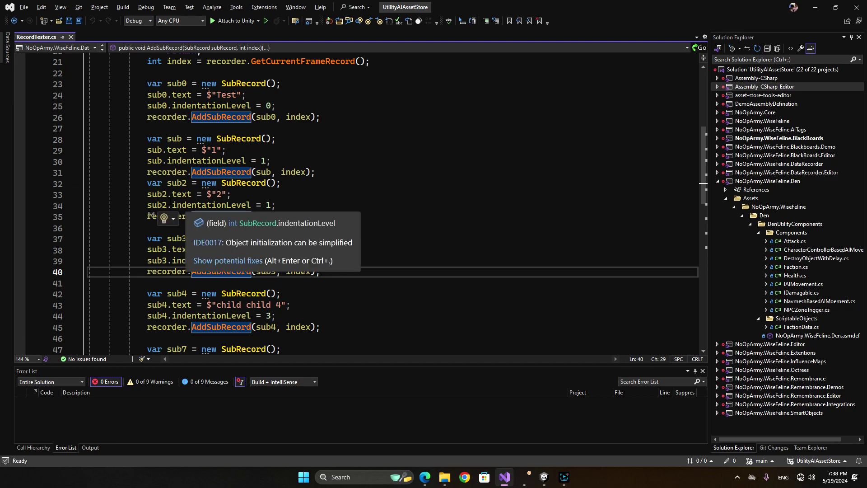
Switch back to Unity and reopen the Data Recorder window
key("alt+Tab")
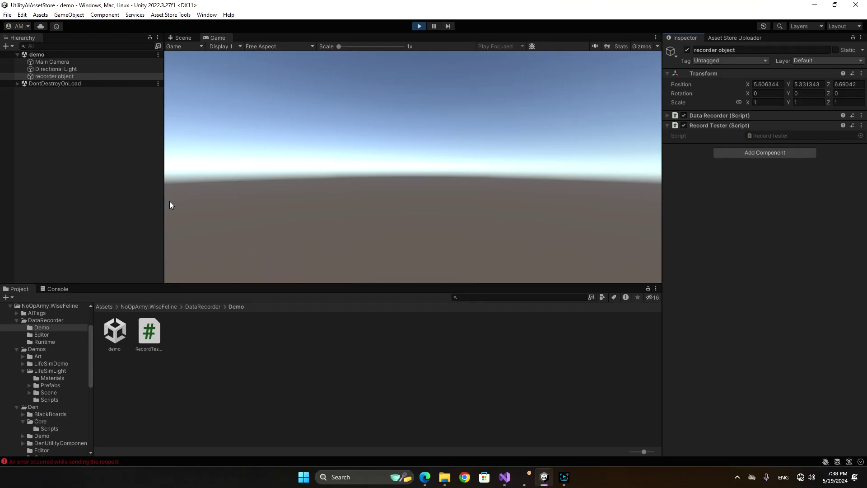
key("alt+w")
key("Down")
key("Down")
key("Down")
key("Down")
key("Down")
key("Down")
key("Down")
key("Down")
key("Down")
key("Down")
key("Down")
key("Down")
key("Down")
key("Right")
key("Return")
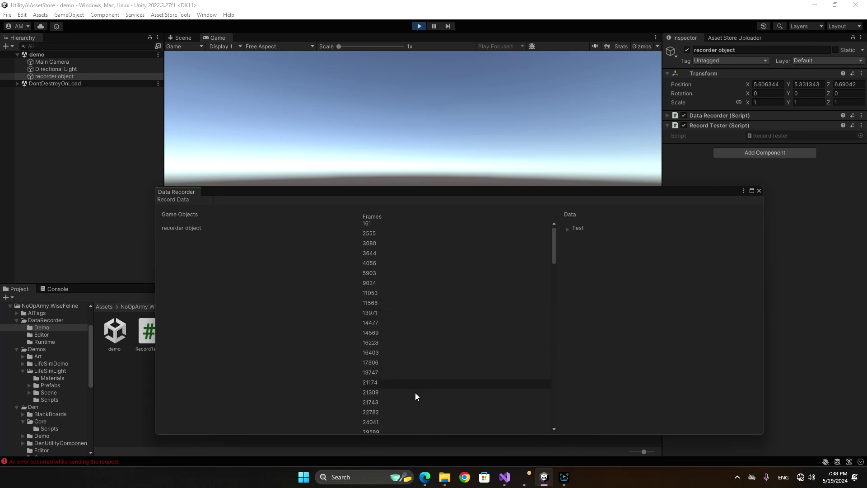
Browse the recorder object's list of recorded frames down to frame 115576
left_click(381, 392)
scroll(375, 400, "down", 5)
left_click(376, 401)
scroll(378, 396, "down", 3)
left_click(379, 388)
scroll(379, 389, "down", 5)
scroll(519, 336, "down", 10)
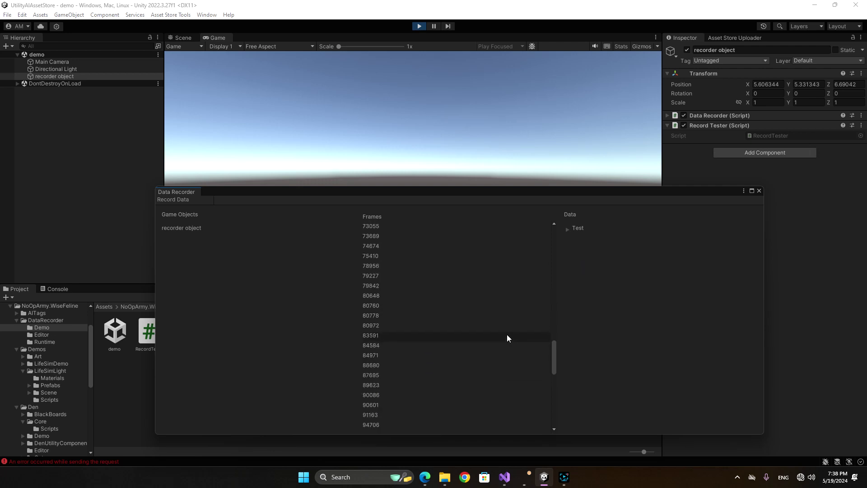
scroll(384, 406, "down", 2)
left_click(378, 400)
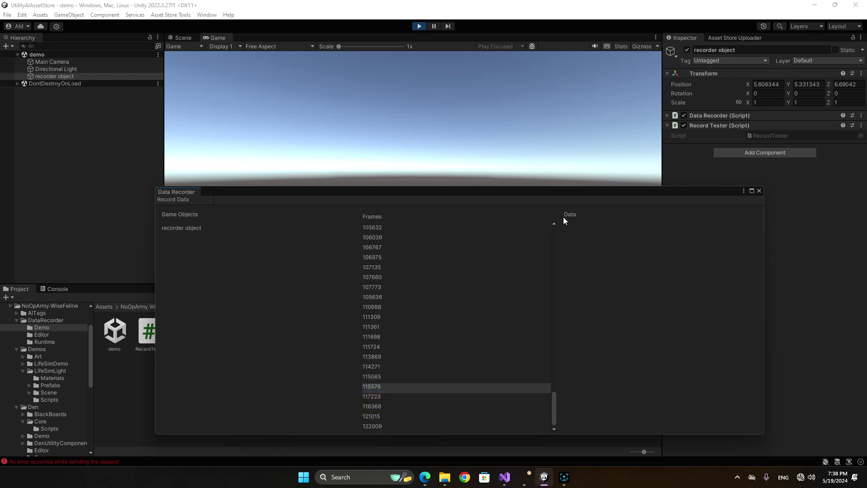
Select frame 107773 and expand its Test data tree down through child child 4
left_click(421, 287)
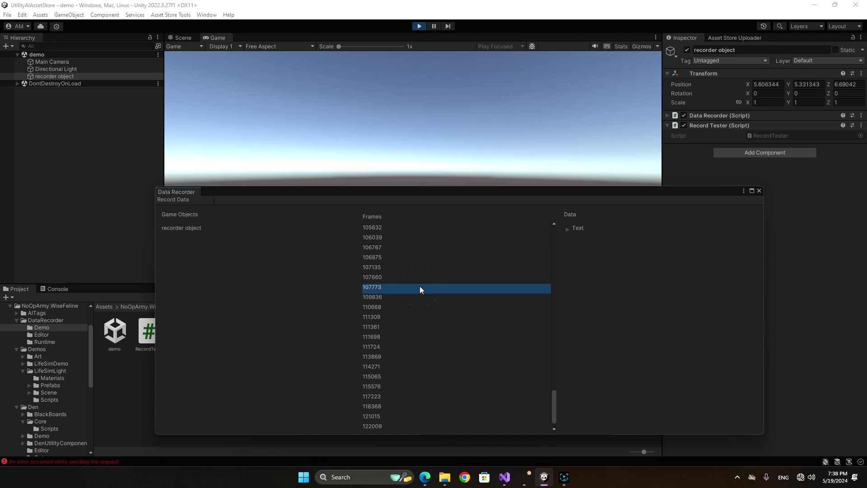
scroll(421, 287, "up", 3)
left_click(568, 229)
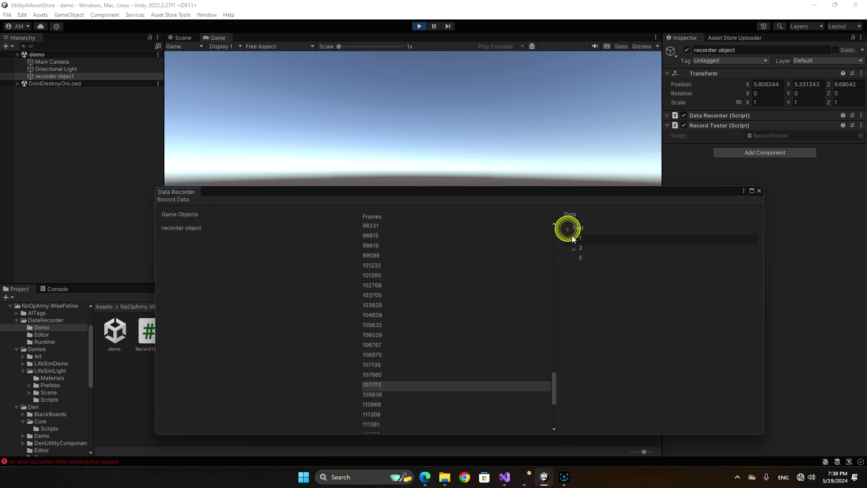
left_click(574, 247)
left_click(581, 259)
left_click(588, 269)
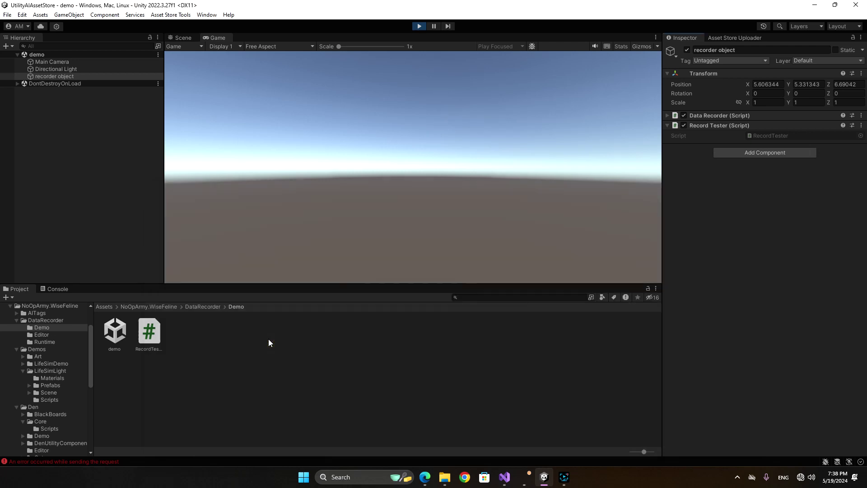
Open the LightDemo scene from the project folder NoOpArmy.WiseFeline/Demos/LifeSimLight/Scene
left_click(203, 373)
key("BackSpace")
key("BackSpace")
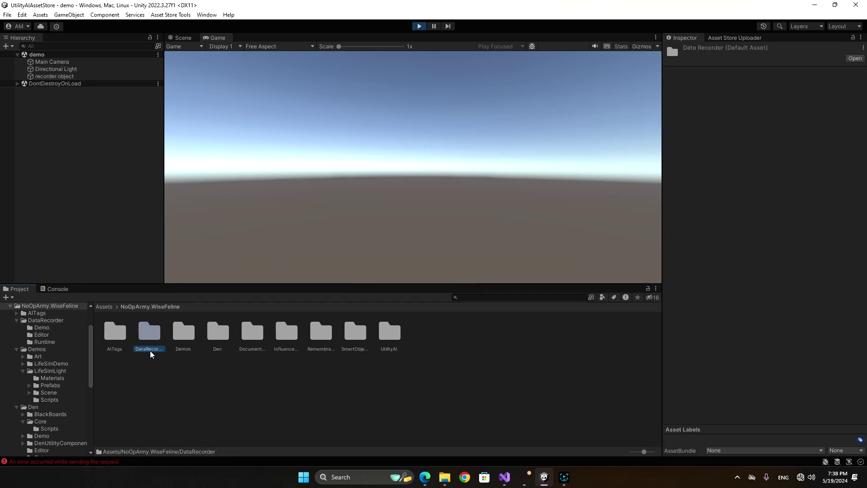
left_click(150, 357)
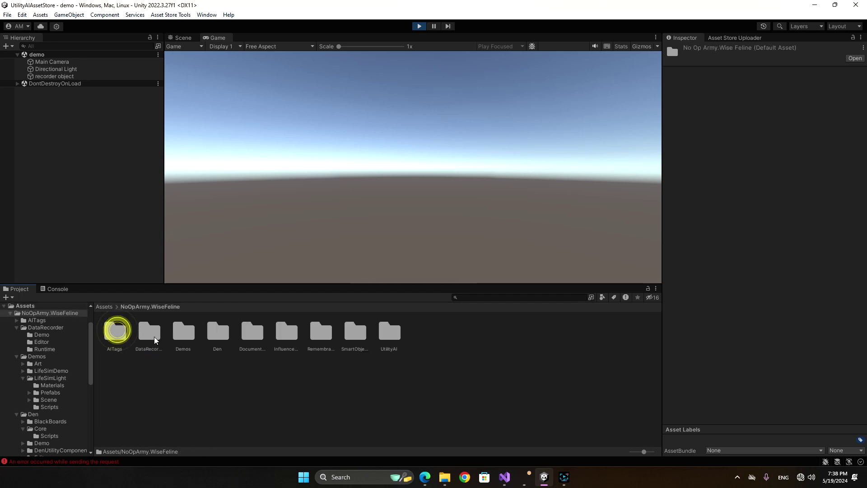
double_click(182, 334)
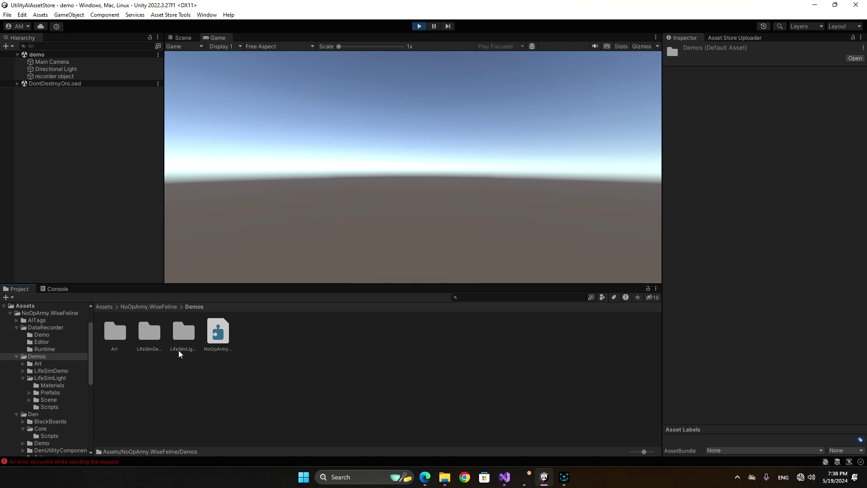
left_click(179, 350)
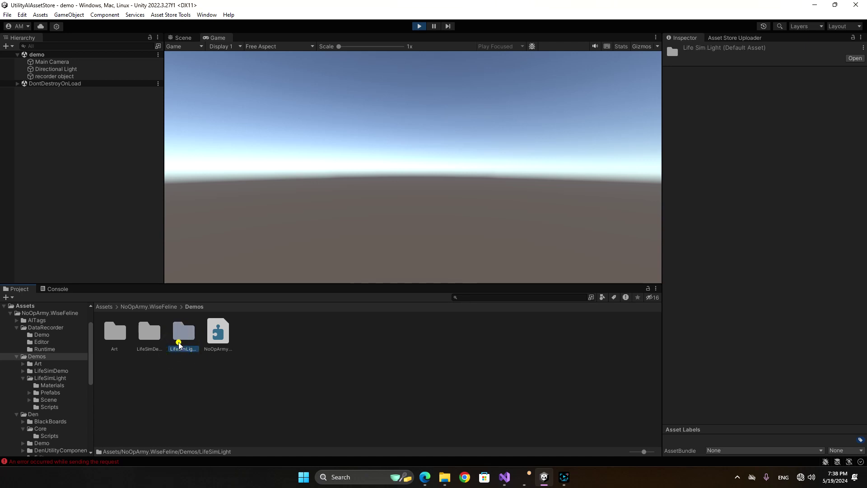
double_click(179, 346)
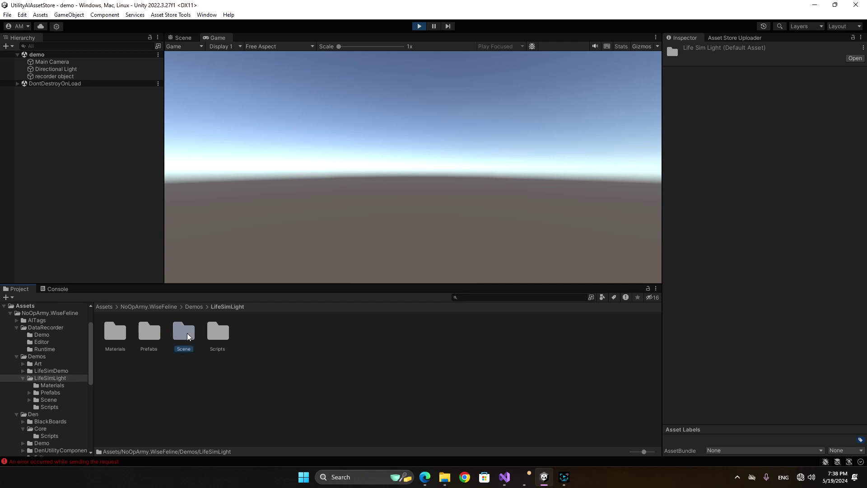
double_click(187, 333)
double_click(147, 337)
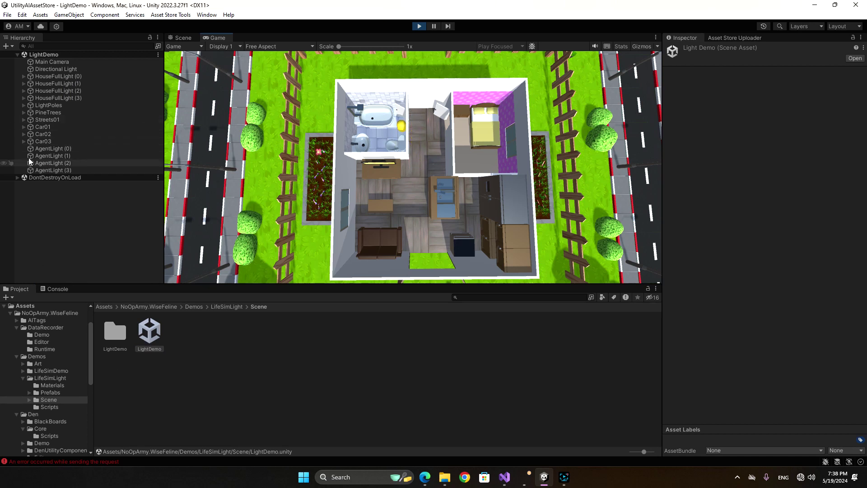
Select the AgentLight (1) object in the running scene and open the Data Recorder window
left_click(58, 155)
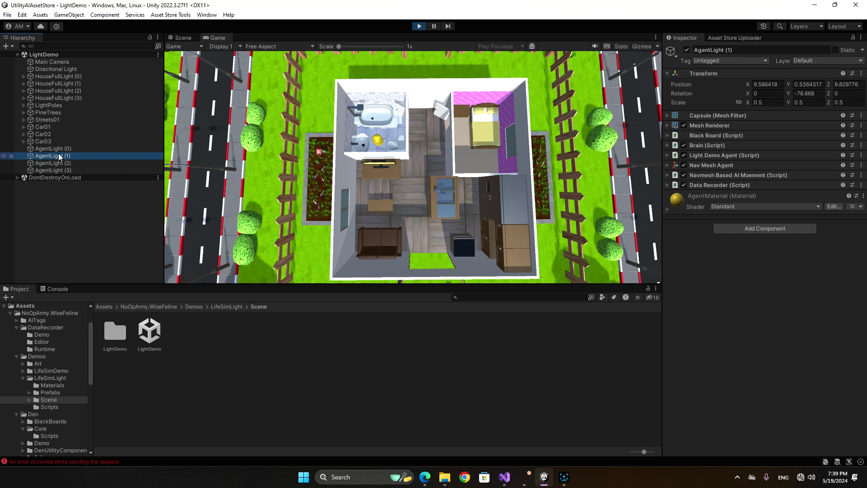
key("alt+w")
key("Right")
key("Return")
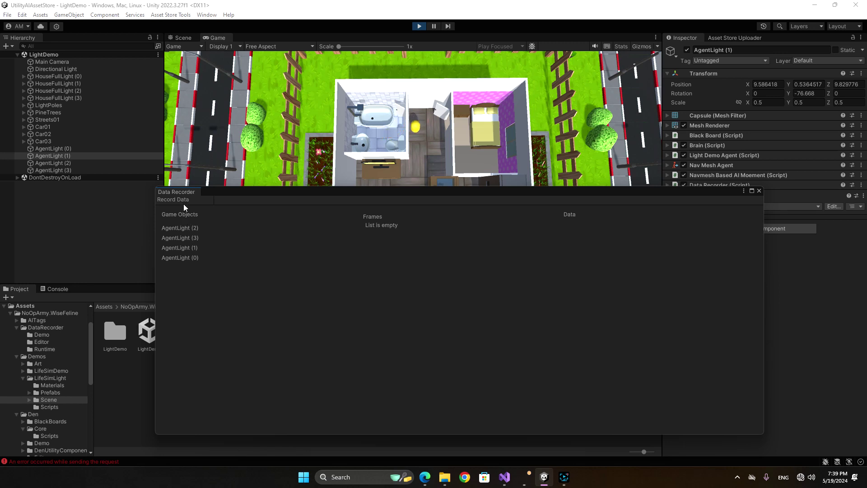
Turn on data recording, list the recorded frames of AgentLight (1), and select frame 6980
left_click(182, 199)
left_click(178, 248)
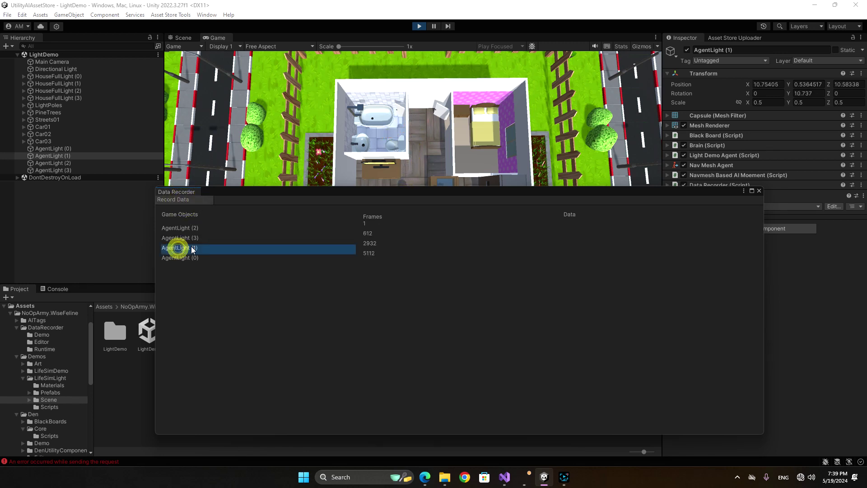
left_click(369, 254)
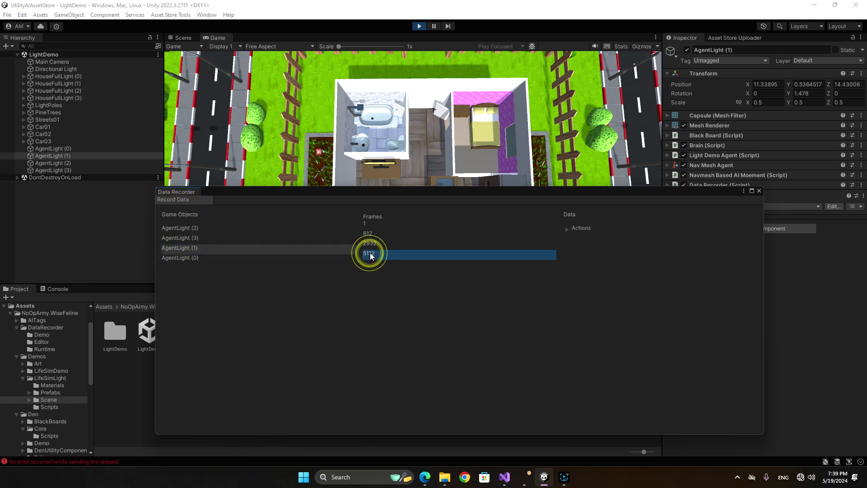
left_click(372, 251)
left_click(370, 243)
left_click(373, 257)
left_click(374, 262)
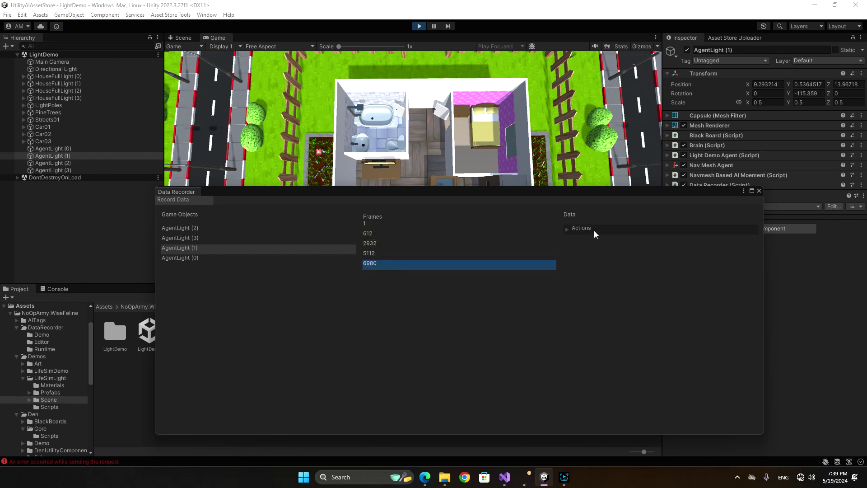
Examine the frame's Actions data, expanding the MoveToWC and MoveToTV scores, and leave the Data Recorder window
left_click(569, 229)
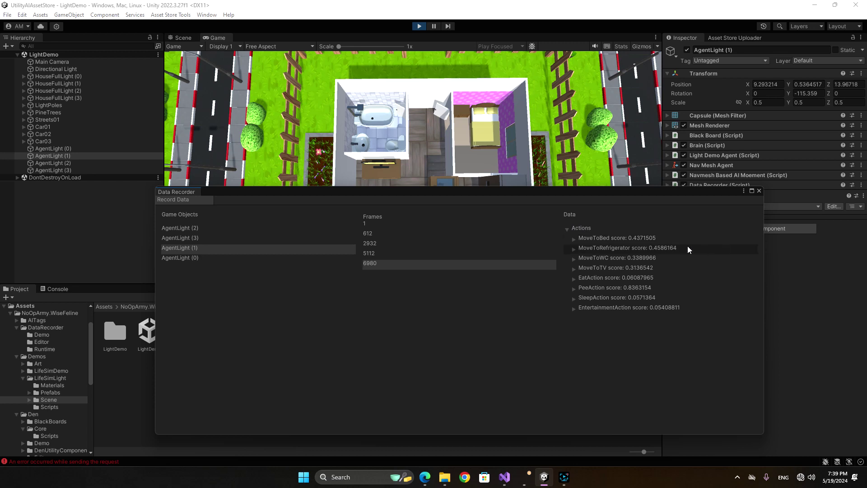
left_click(574, 258)
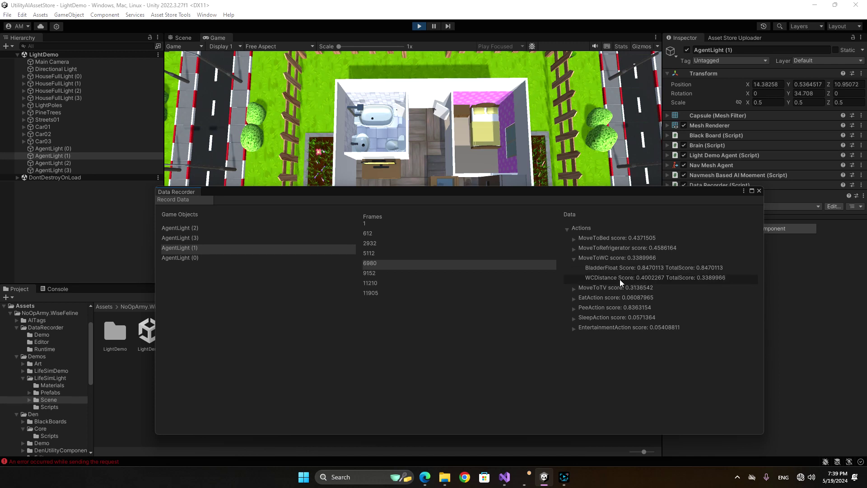
left_click(575, 290)
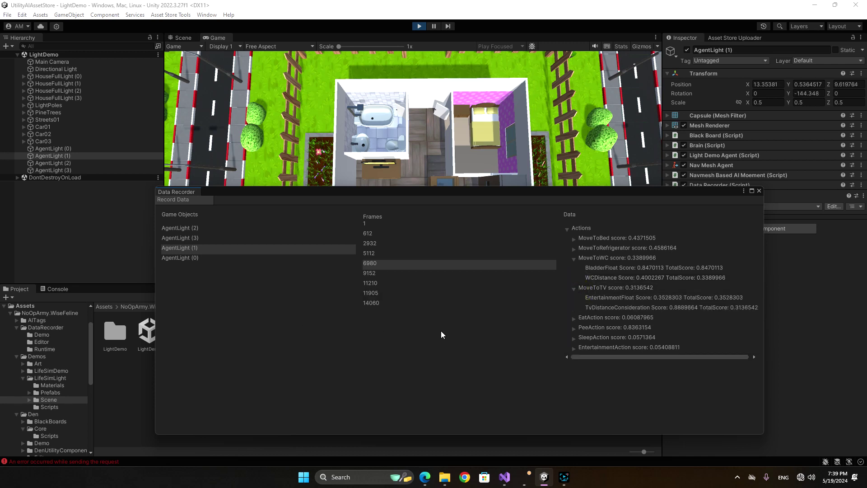
left_click(278, 339)
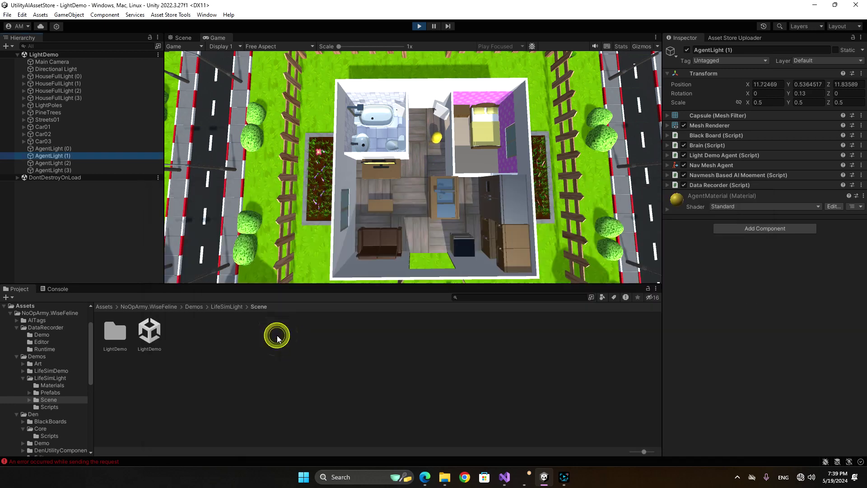
Open the SimpleDemo scene from the project folder NoOpArmy.WiseFeline/Den/Demo/Scenes
left_click(150, 382)
key("BackSpace")
key("BackSpace")
key("BackSpace")
key("BackSpace")
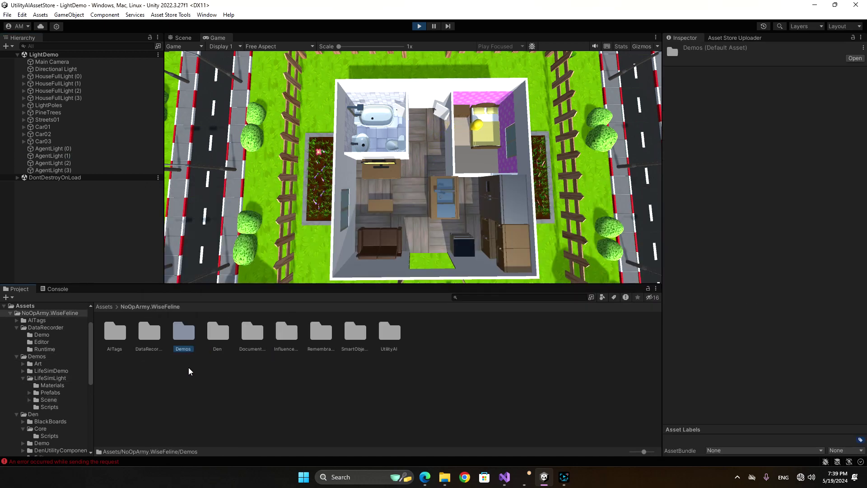
double_click(116, 333)
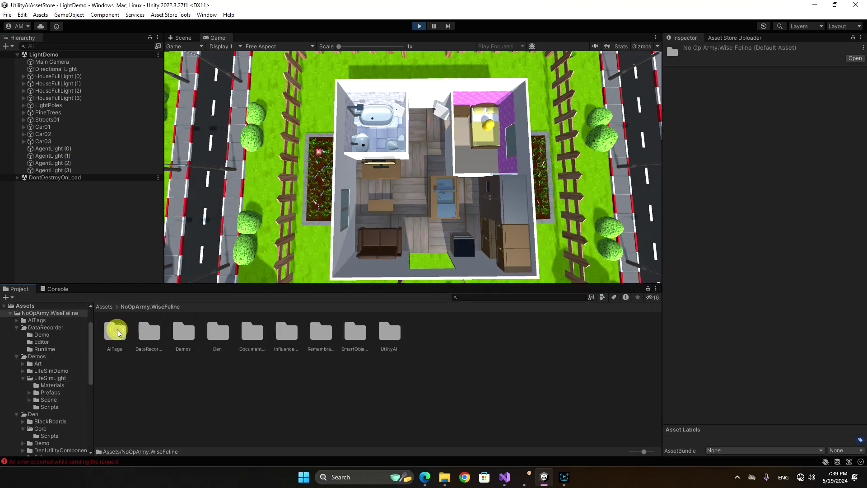
double_click(215, 347)
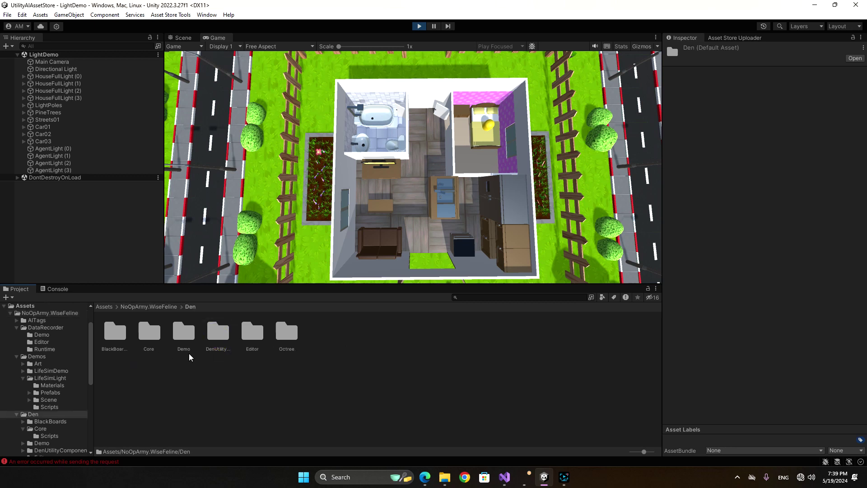
double_click(185, 340)
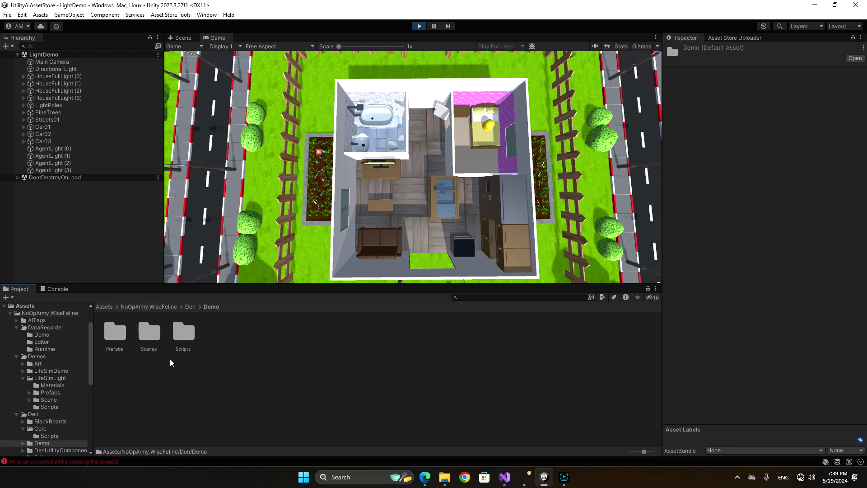
double_click(158, 341)
double_click(123, 331)
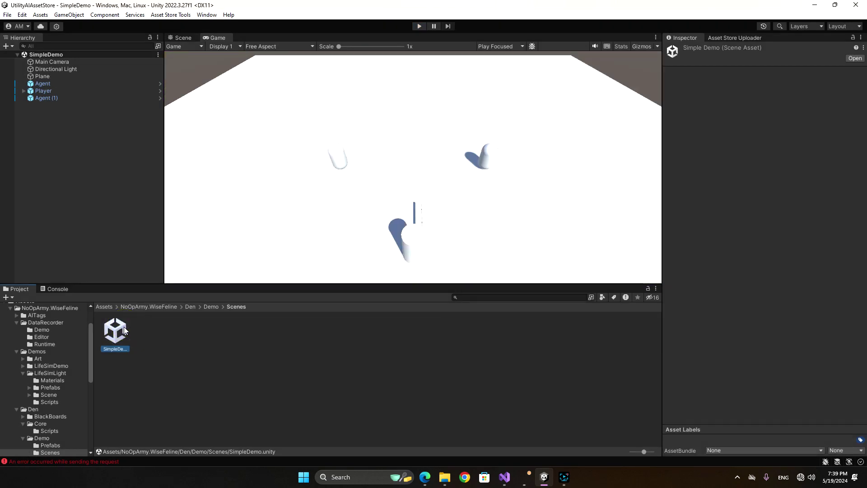
Play-test the SimpleDemo scene by attacking the agents with the player, and exit play mode
key("ctrl+p")
left_click(324, 162)
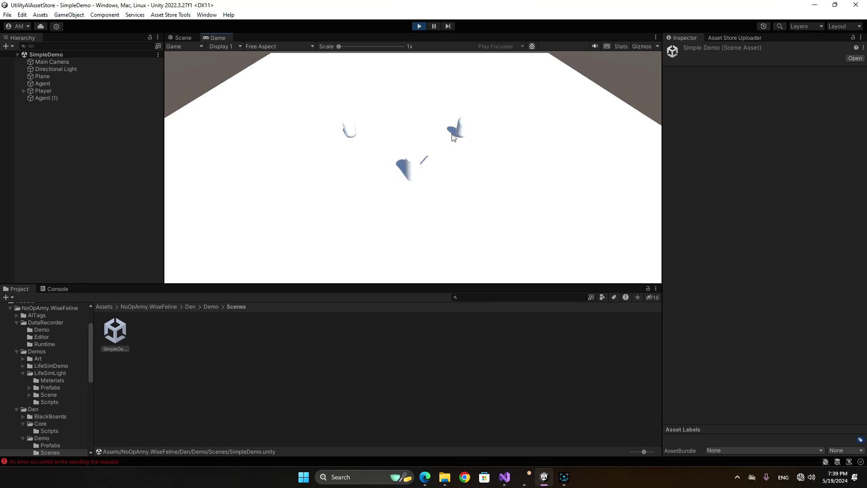
left_click(448, 136)
left_click(442, 146)
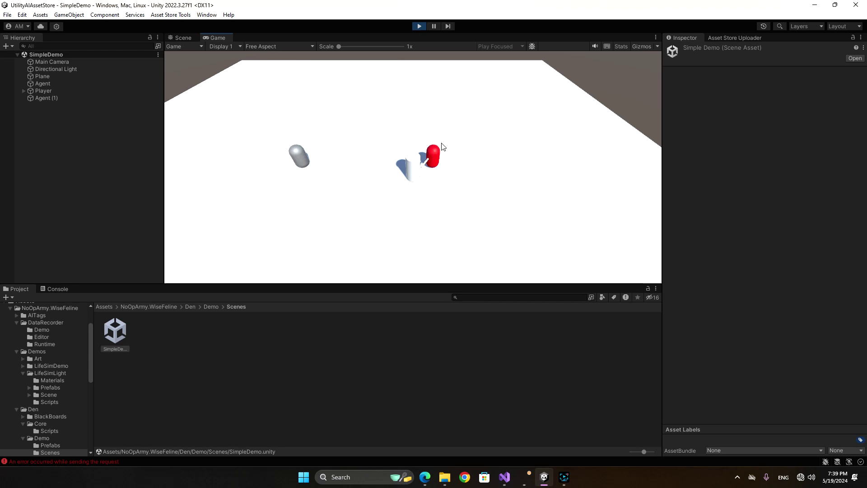
key("ctrl+p")
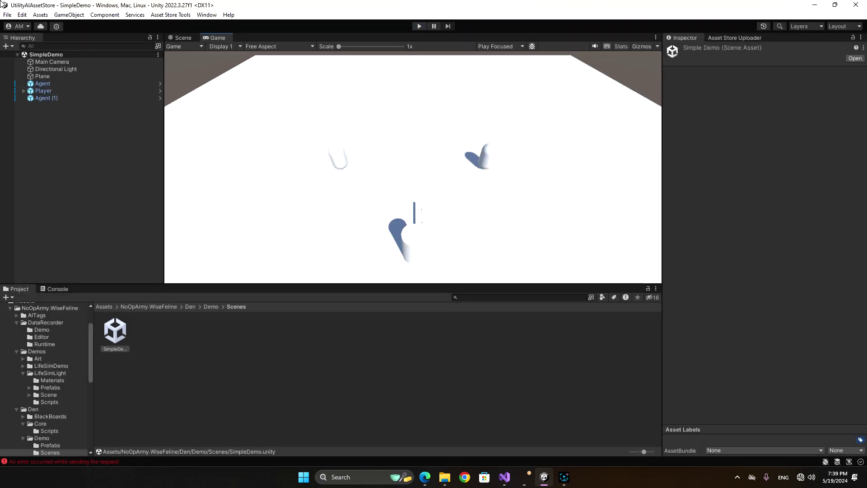
Select the Player object to inspect its components
left_click(43, 91)
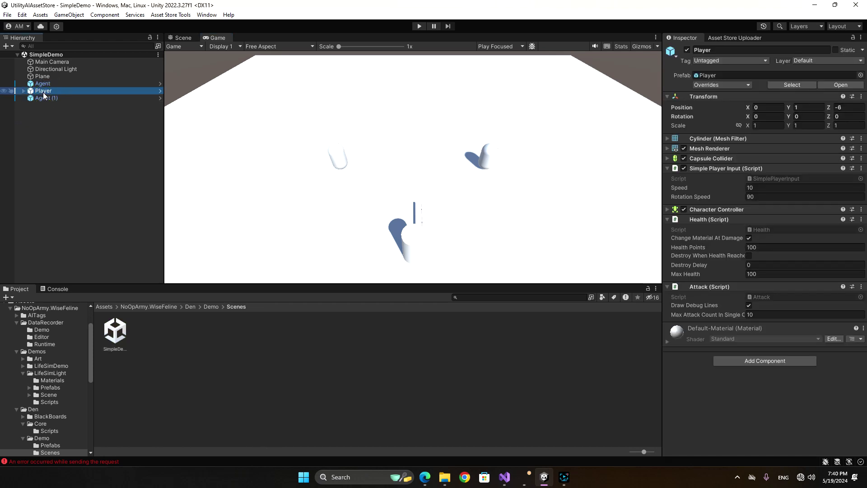